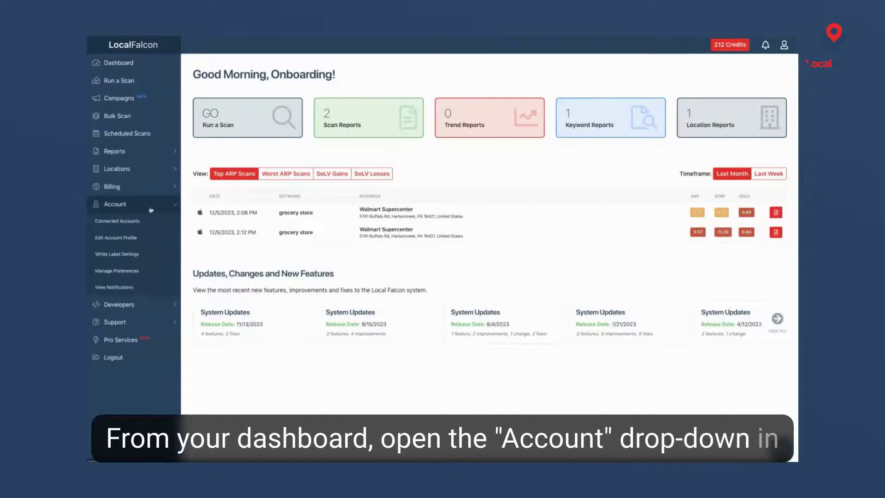
# Set AI Analysis Generation to 'Automatically Generate On Each Scan Report' in Manage Preferences.
pyautogui.click(156, 272)
pyautogui.scroll(-3, 260, 268)
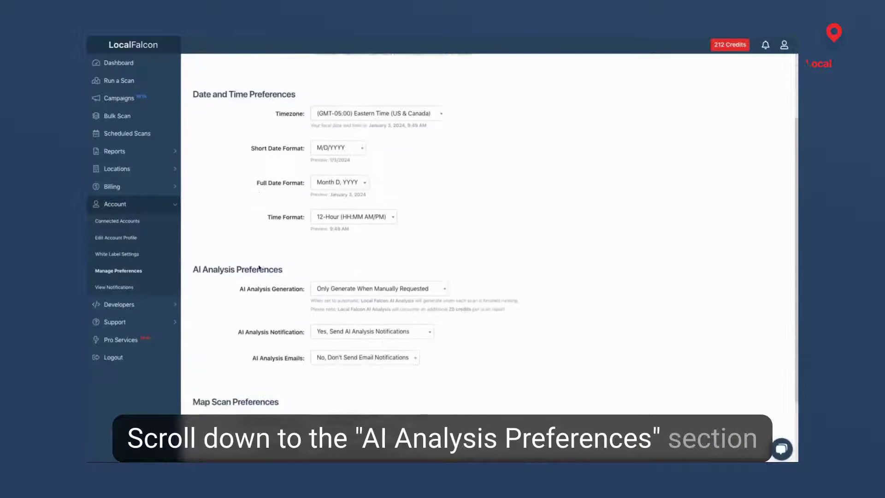
pyautogui.scroll(-2, 260, 269)
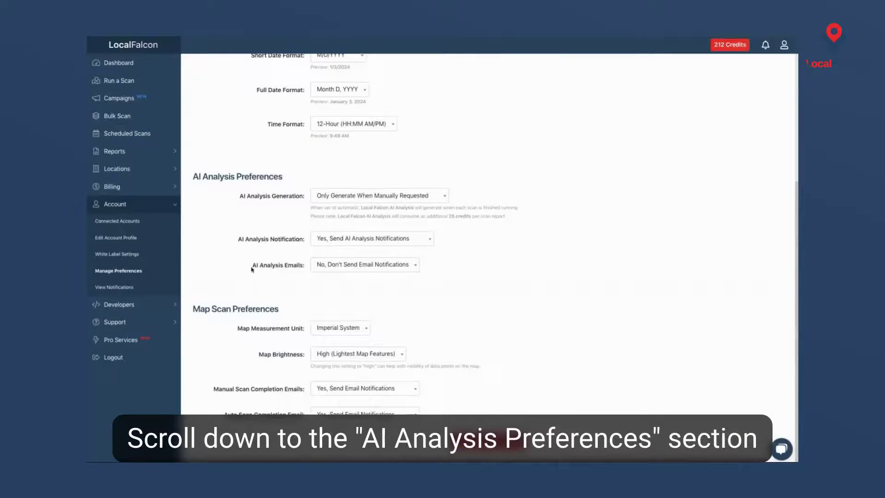
pyautogui.click(356, 198)
pyautogui.click(355, 224)
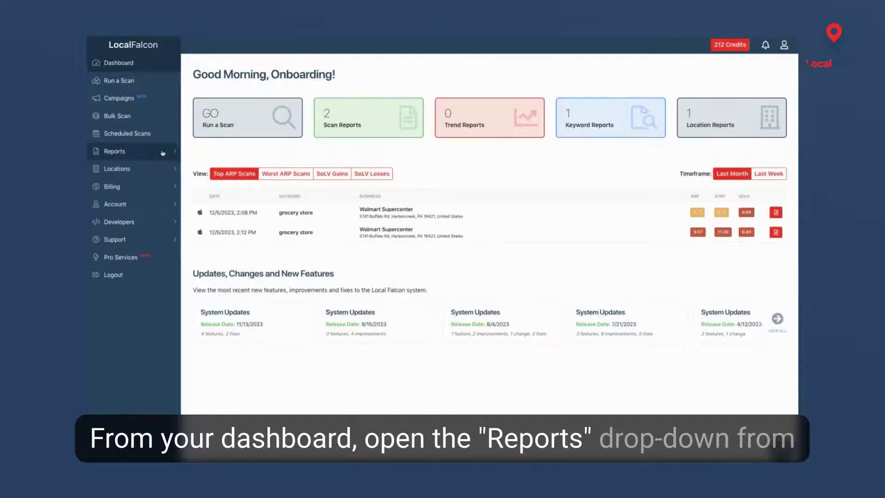
# Expand the Reports sub-menu in the left sidebar to show the report types.
pyautogui.click(163, 153)
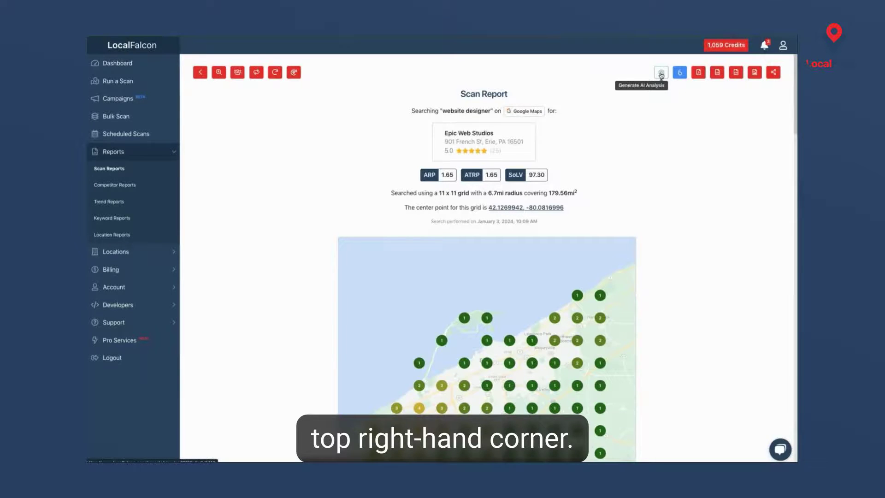
# Request an AI analysis of the 'website designer' scan report, reaching the 25-credit confirmation.
pyautogui.click(661, 75)
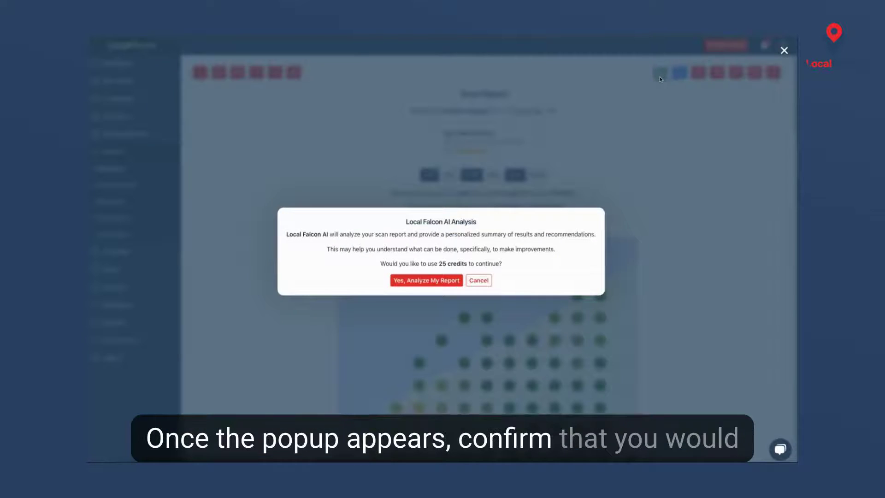